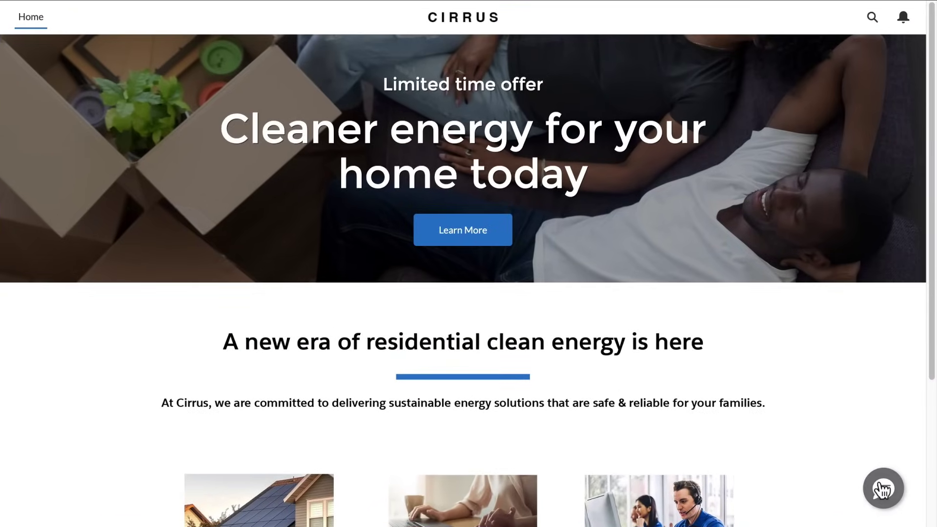
Step: Open the Cirrus Virtual Agent chat and start building the new agent from scratch
left_click(881, 488)
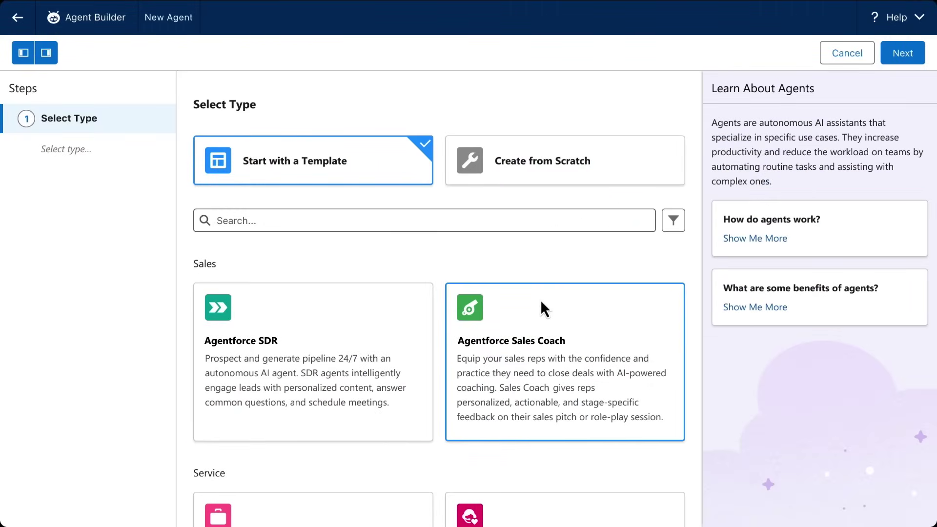
left_click(534, 172)
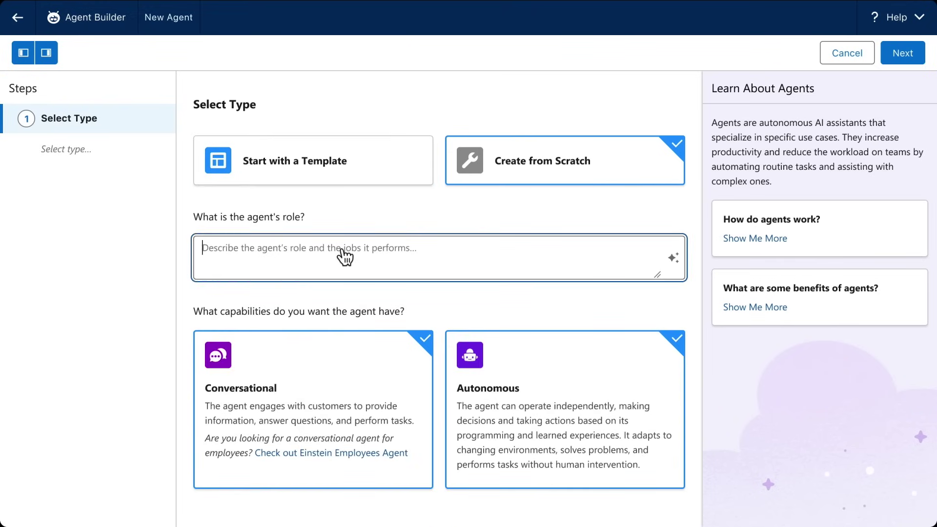
type("This agent will answer customer questions on our website related to their product orders and the installation of the those orders.")
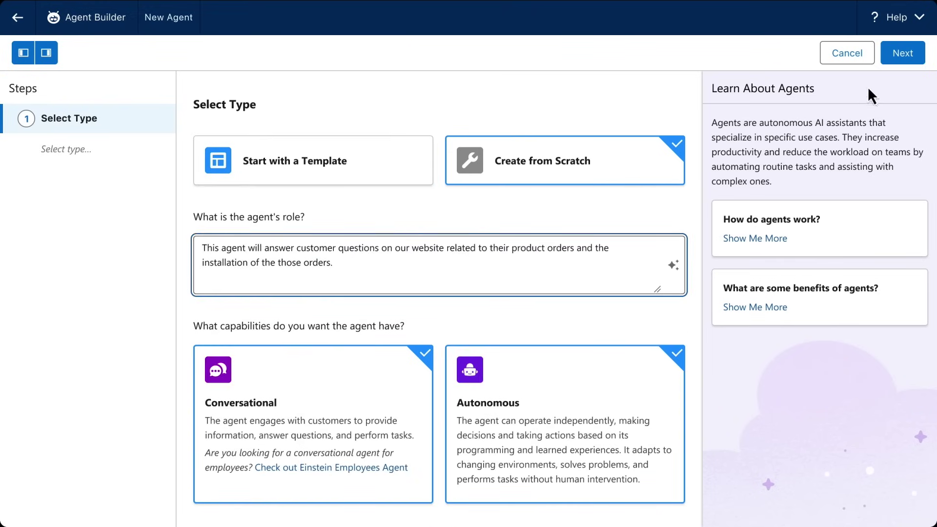
Step: Advance to Add Topics and view the two actions in Order Management
left_click(901, 55)
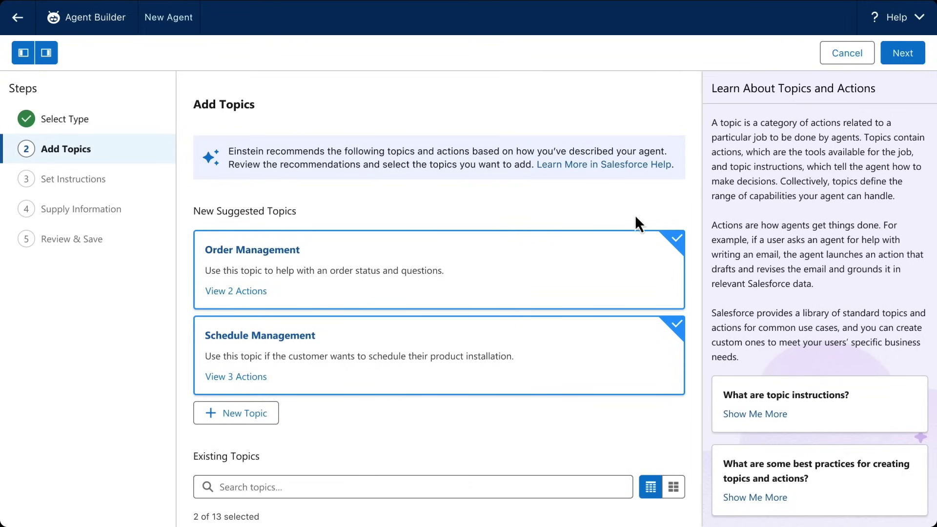
left_click(258, 295)
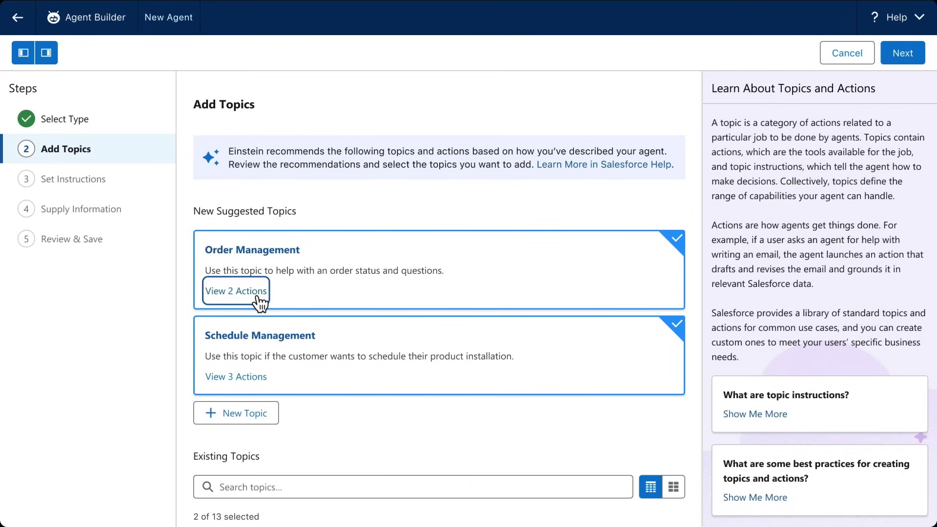